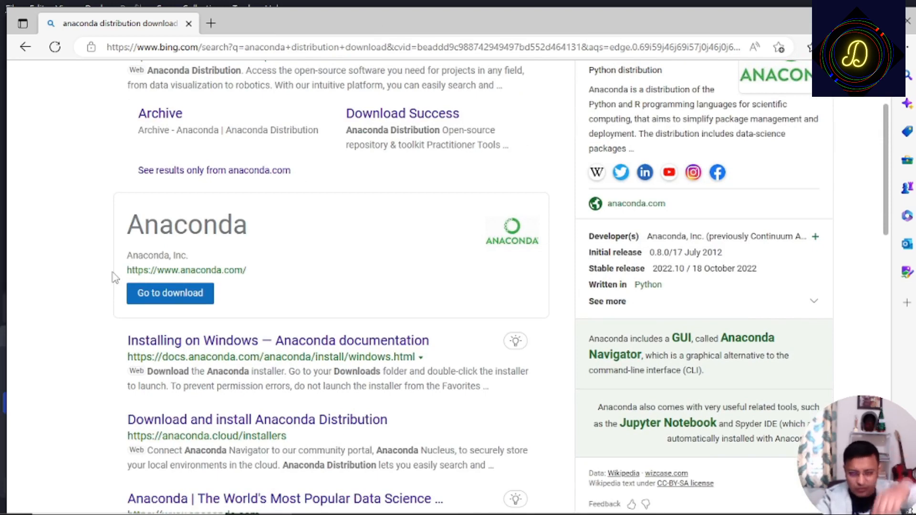
- Go to the Anaconda site from the search results and download the Windows 64-Bit Graphical Installer for Python 3.9
{"action": "left_click", "coordinate": [180, 292]}
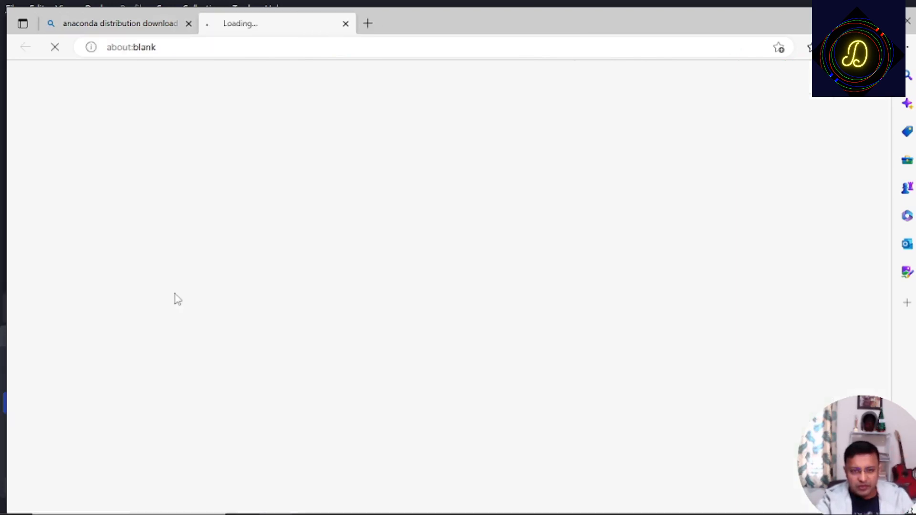
{"action": "scroll", "coordinate": [296, 310], "scroll_direction": "down", "scroll_amount": 5}
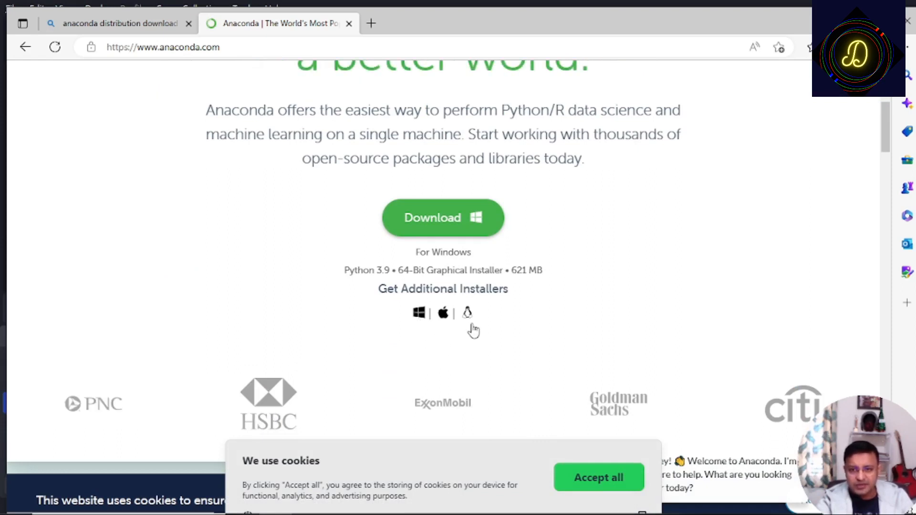
{"action": "left_click", "coordinate": [421, 317]}
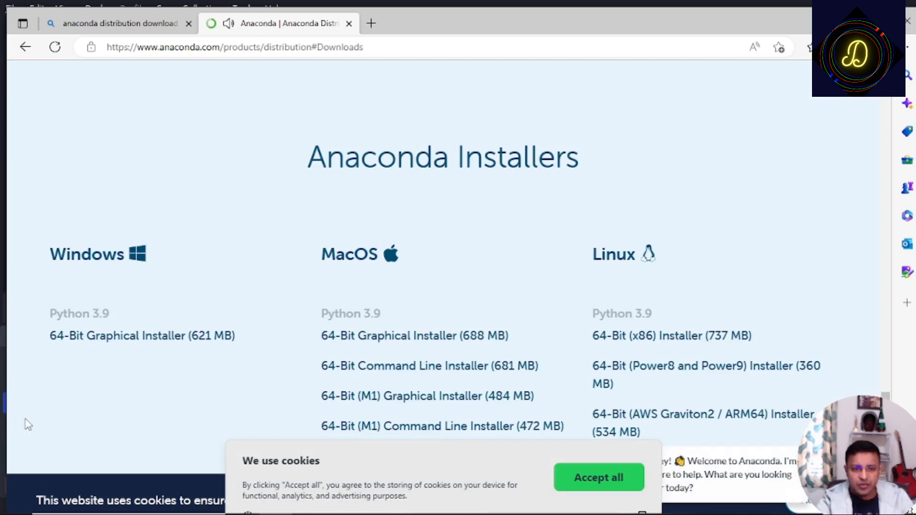
{"action": "left_click", "coordinate": [114, 343]}
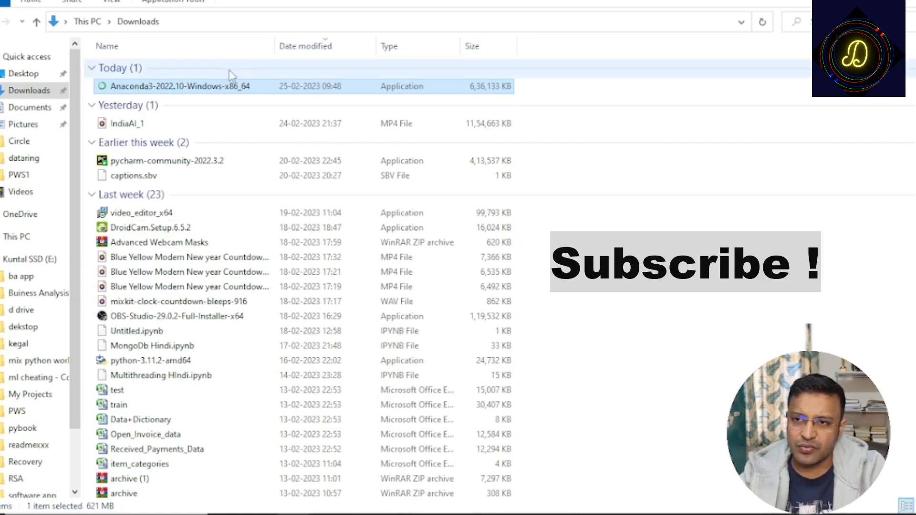
- Run the downloaded Anaconda3-2022.10-Windows-x86_64 installer, accept the license, and choose Just Me with the default destination folder
{"action": "double_click", "coordinate": [209, 92]}
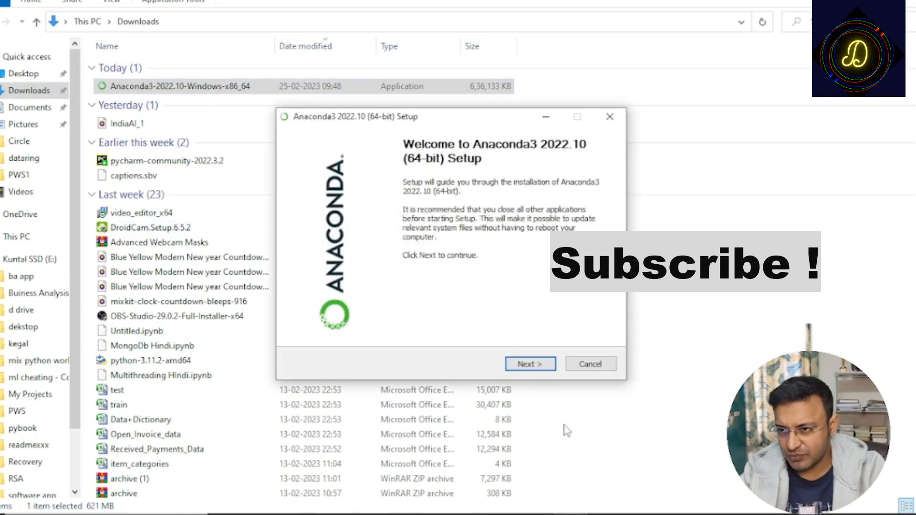
{"action": "left_click", "coordinate": [540, 366]}
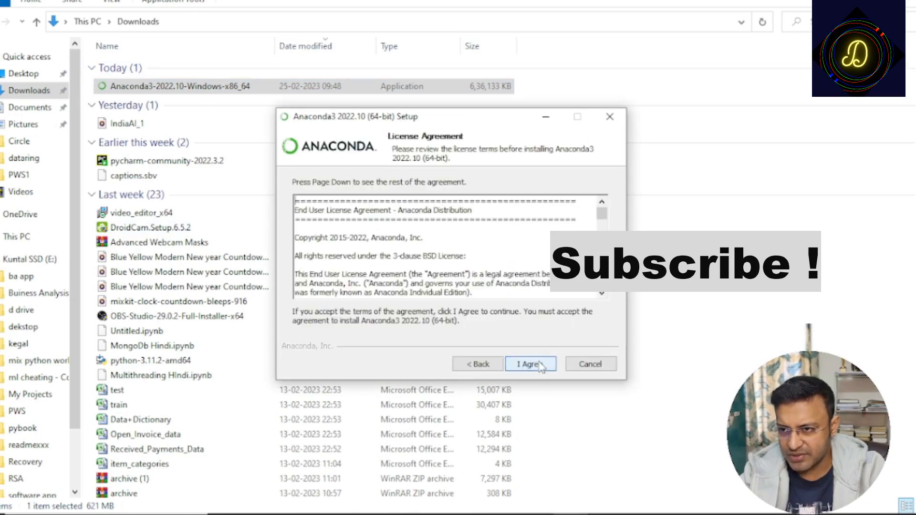
{"action": "left_click", "coordinate": [534, 366]}
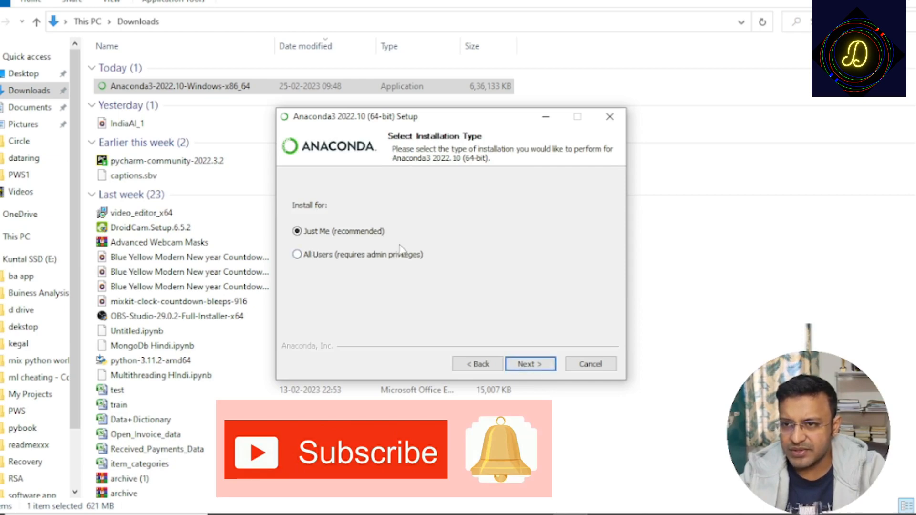
{"action": "left_click", "coordinate": [528, 365]}
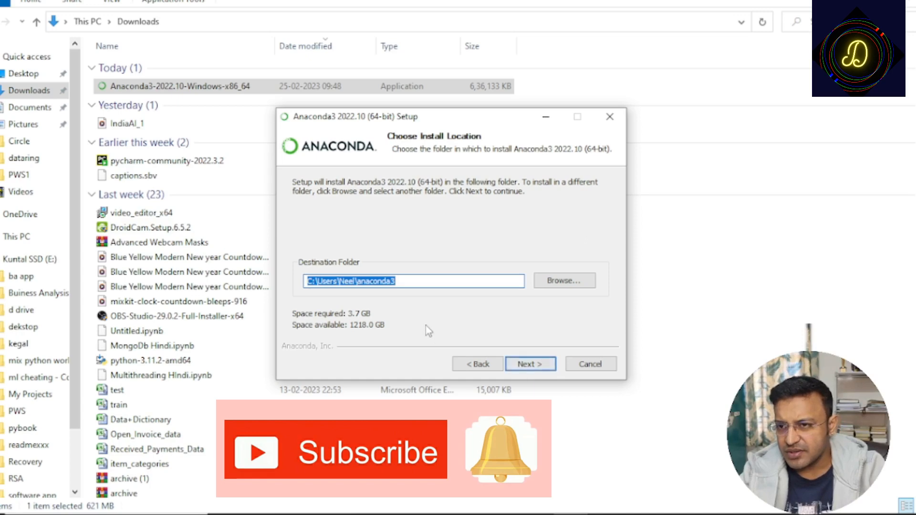
{"action": "left_click", "coordinate": [448, 281]}
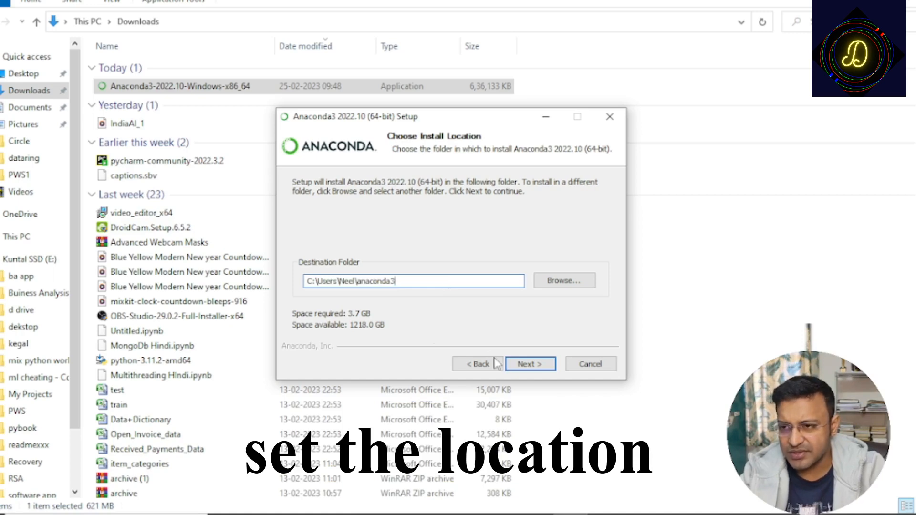
{"action": "left_click", "coordinate": [529, 364]}
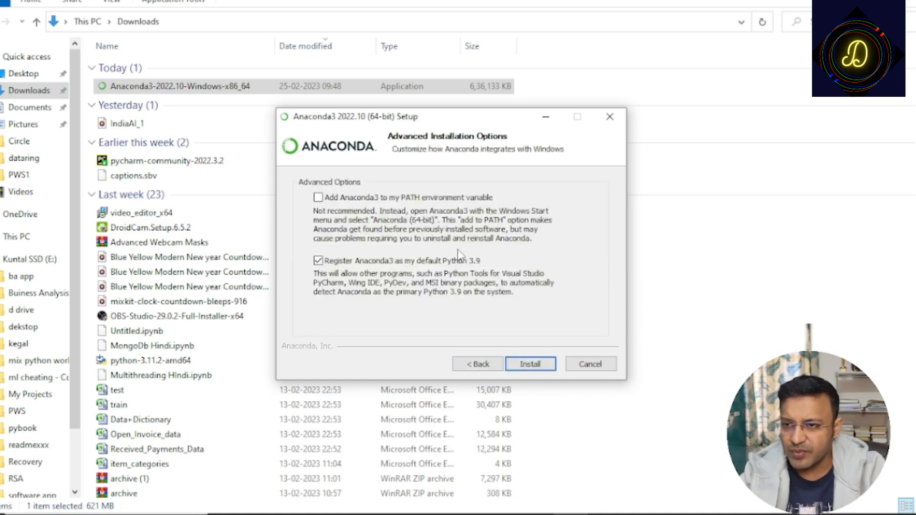
- Enable adding Anaconda3 to the PATH environment variable and start the installation
{"action": "left_click", "coordinate": [318, 198]}
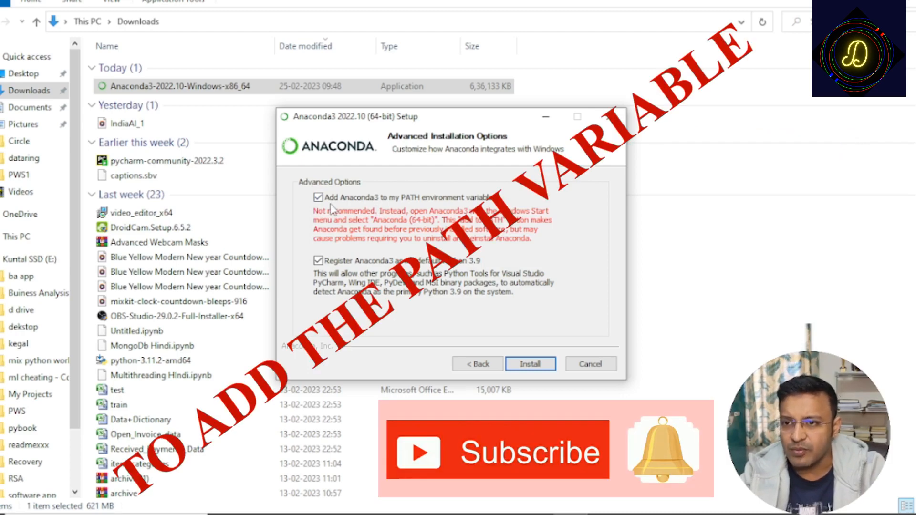
{"action": "left_click", "coordinate": [317, 199]}
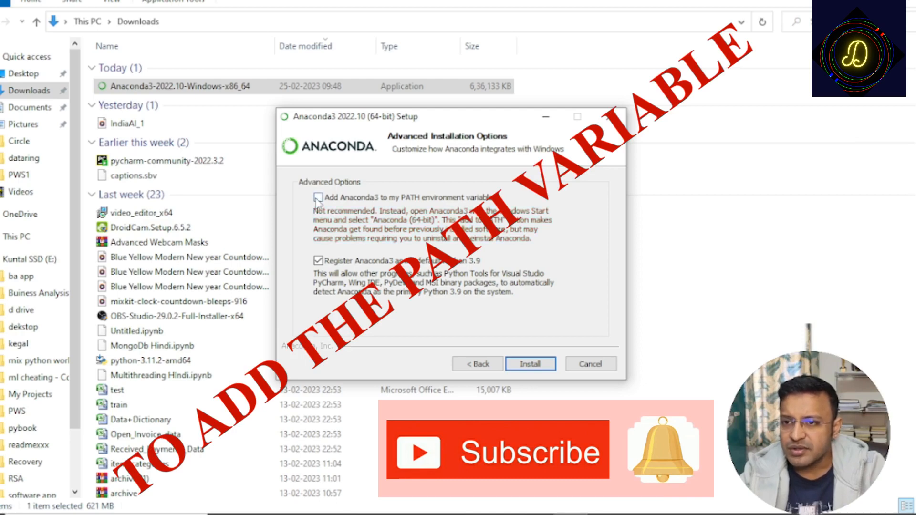
{"action": "left_click", "coordinate": [317, 197]}
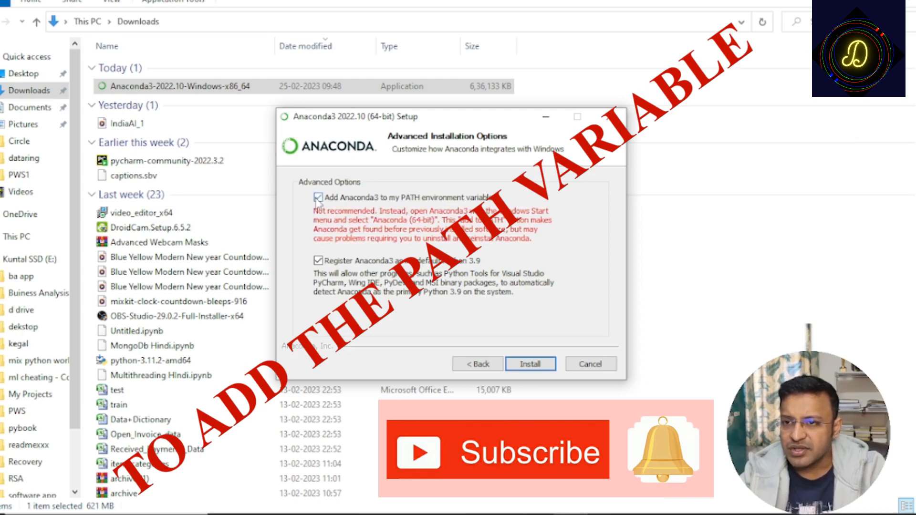
{"action": "left_click", "coordinate": [529, 365]}
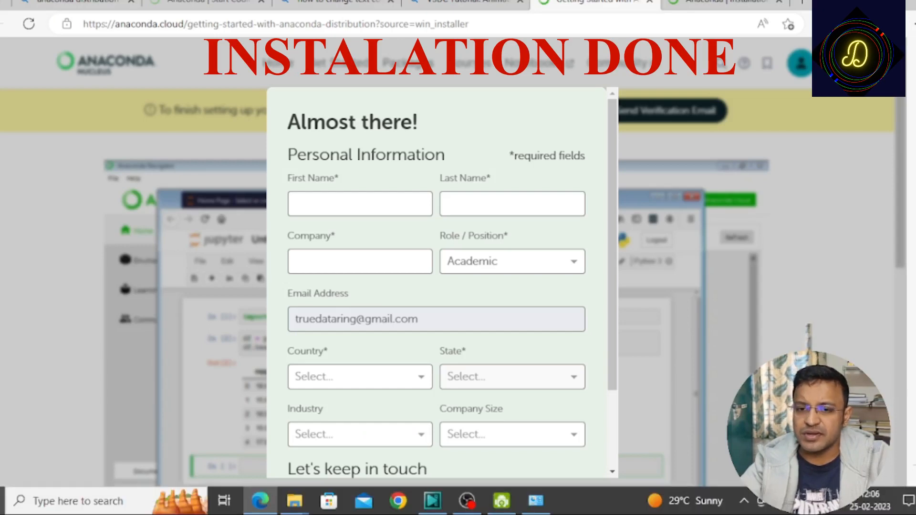
- Search Windows for "ANACON" and open Anaconda Navigator (anaconda3)
{"action": "left_click", "coordinate": [41, 507]}
{"action": "type", "text": "ANO"}
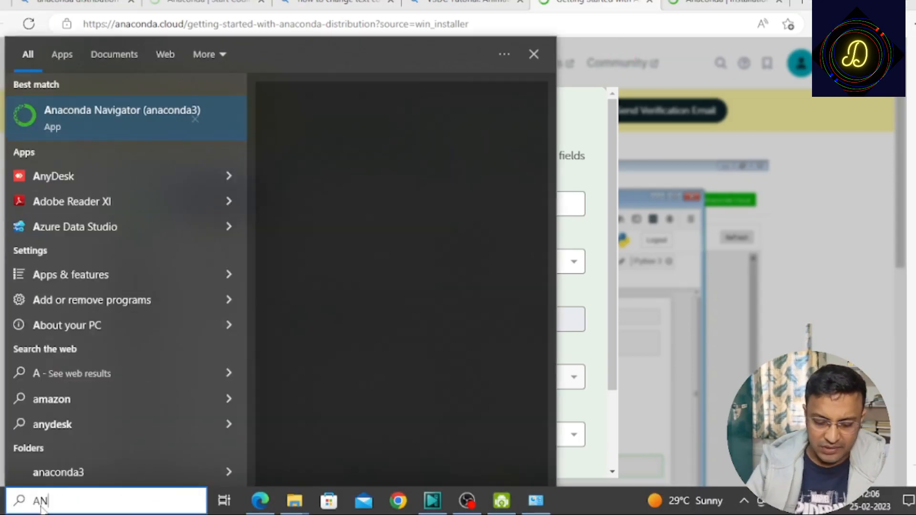
{"action": "key", "text": "BackSpace"}
{"action": "key", "text": "BackSpace"}
{"action": "key", "text": "BackSpace"}
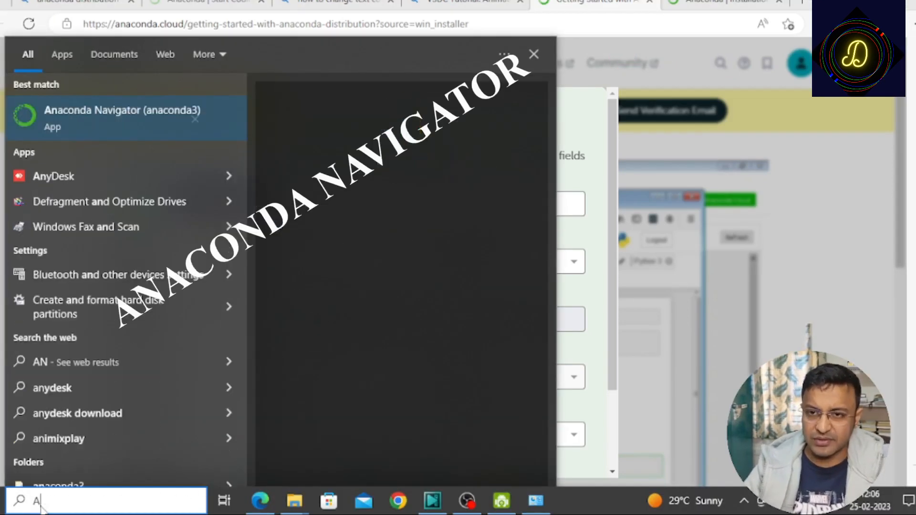
{"action": "type", "text": "ANACON"}
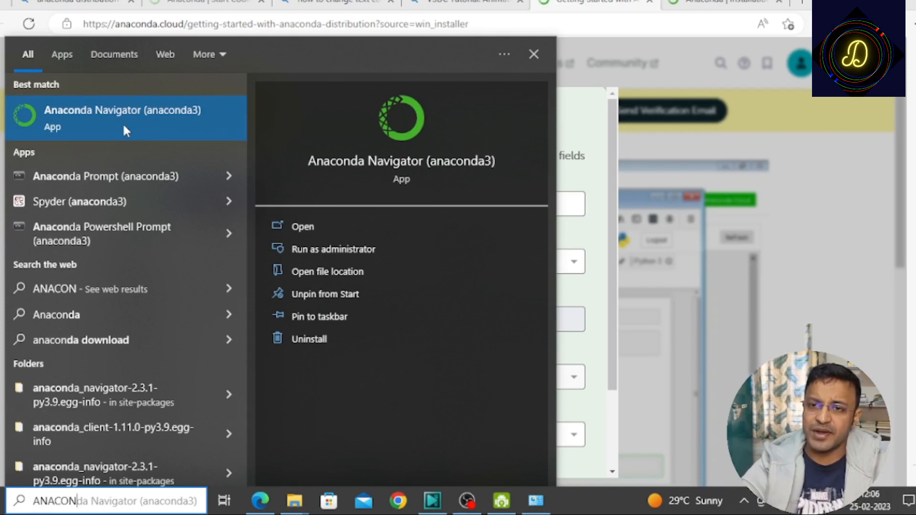
{"action": "left_click", "coordinate": [123, 126]}
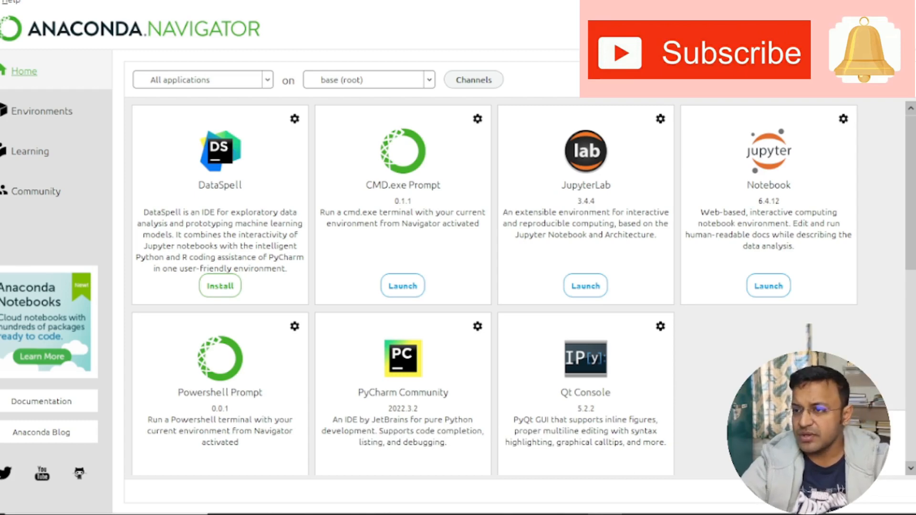
- Launch Jupyter Notebook from Anaconda Navigator and create a new Python 3 (ipykernel) notebook from the file listing
{"action": "left_click", "coordinate": [766, 289]}
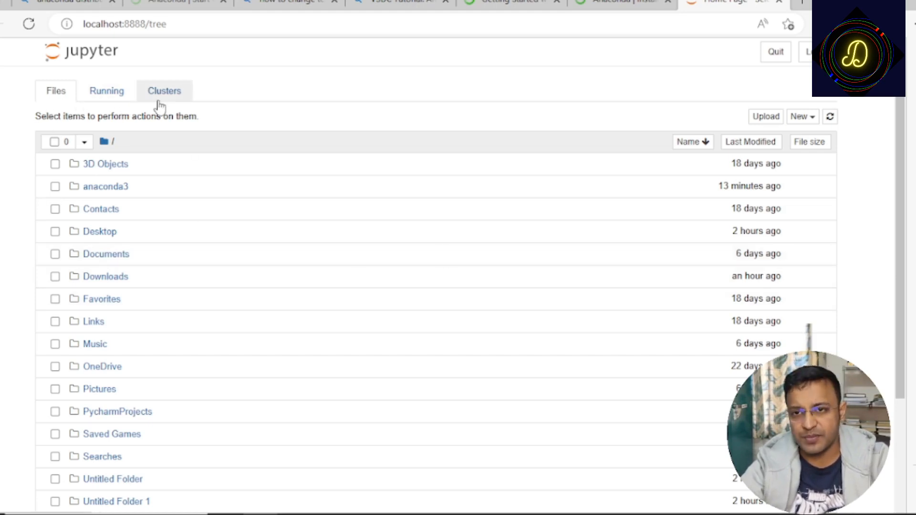
{"action": "left_click", "coordinate": [64, 98]}
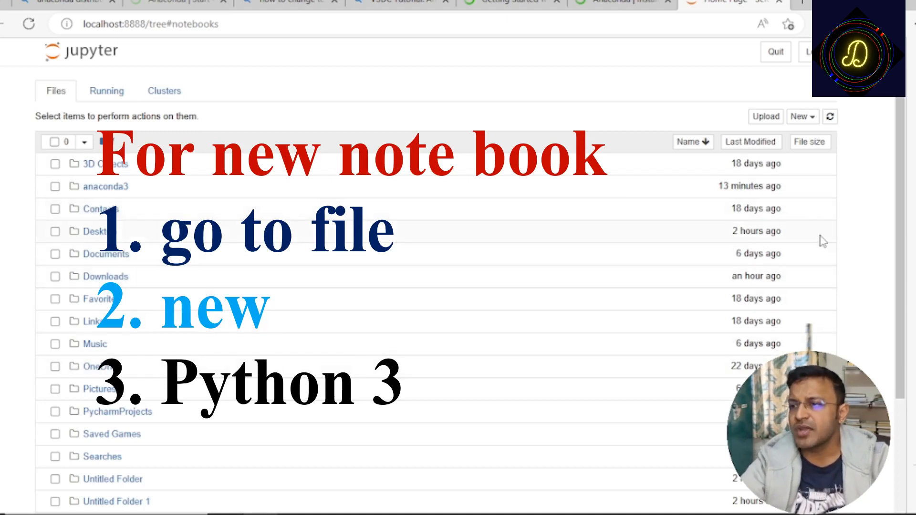
{"action": "left_click", "coordinate": [808, 117]}
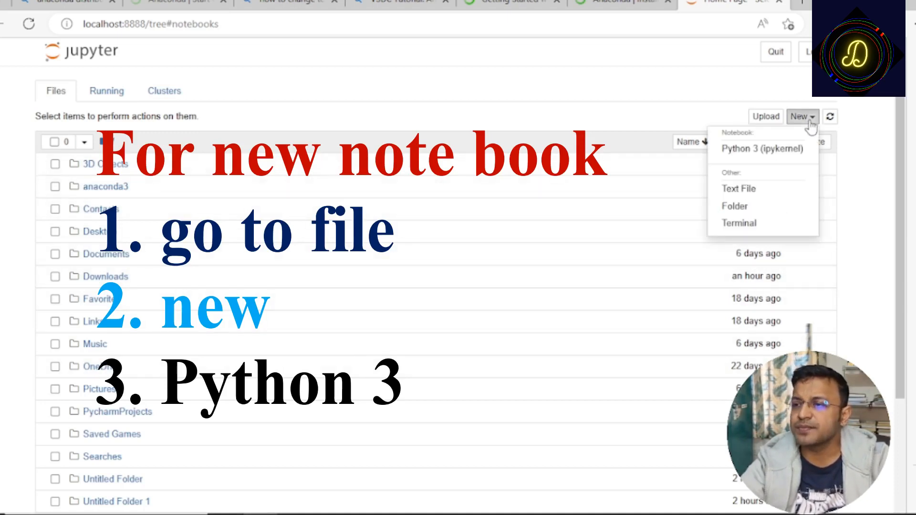
{"action": "left_click", "coordinate": [788, 151]}
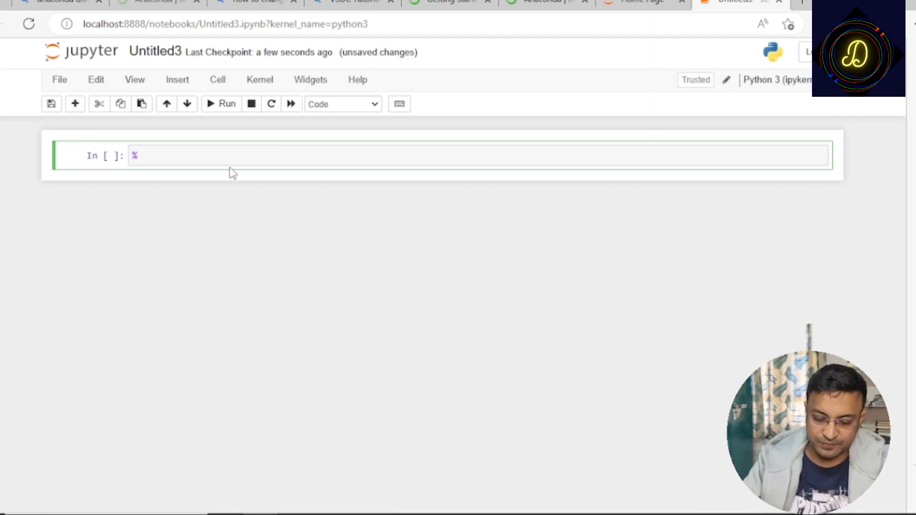
- Replace the stray % in the first notebook cell with 5+5 and run the cell
{"action": "key", "text": "BackSpace"}
{"action": "type", "text": "5+"}
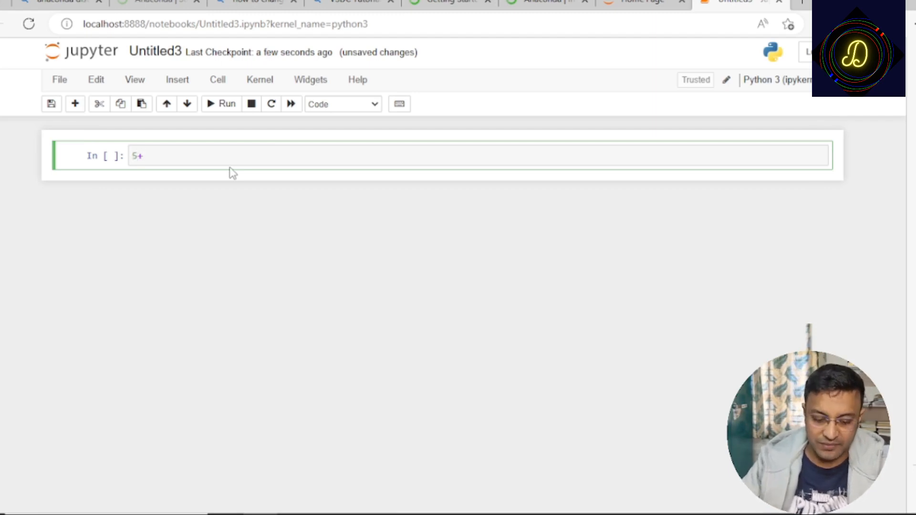
{"action": "type", "text": "5"}
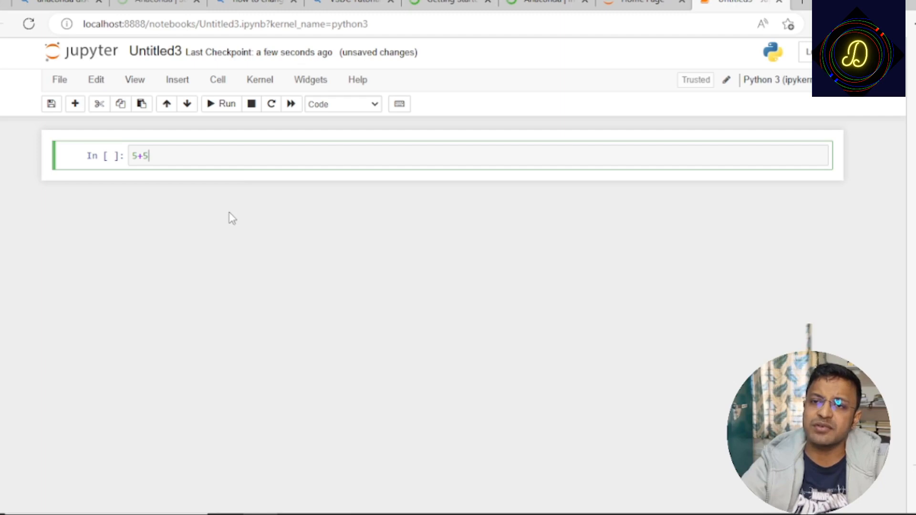
{"action": "left_click", "coordinate": [228, 110]}
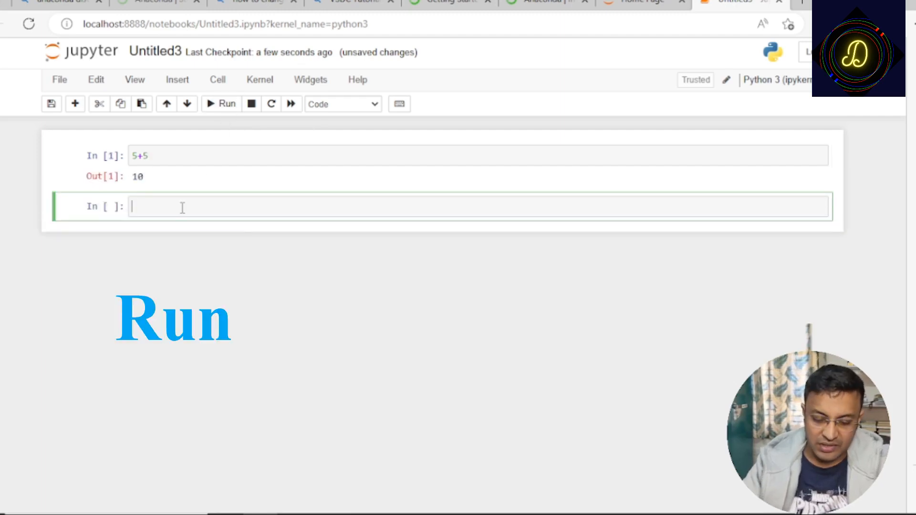
- Enter 5+5 in the second cell, run it while advancing to a new cell, and highlight the second cell's expression
{"action": "type", "text": "5+5"}
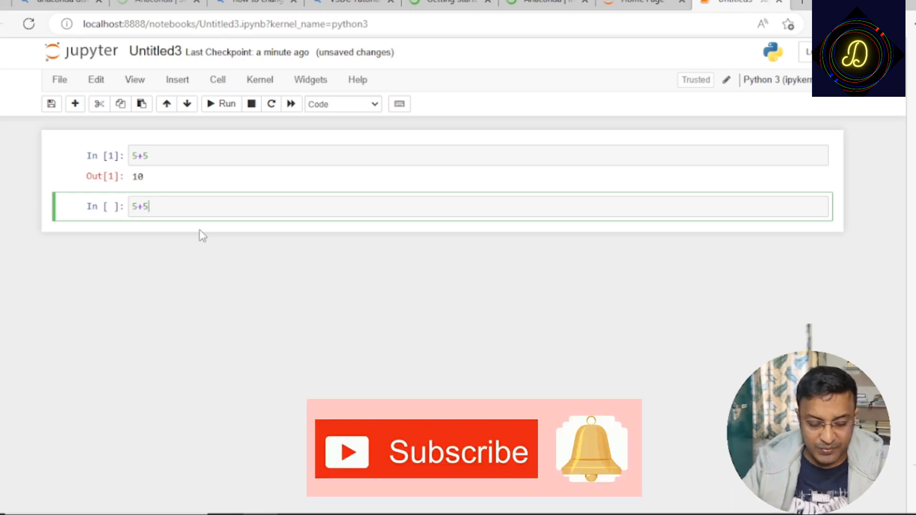
{"action": "key", "text": "shift+Return"}
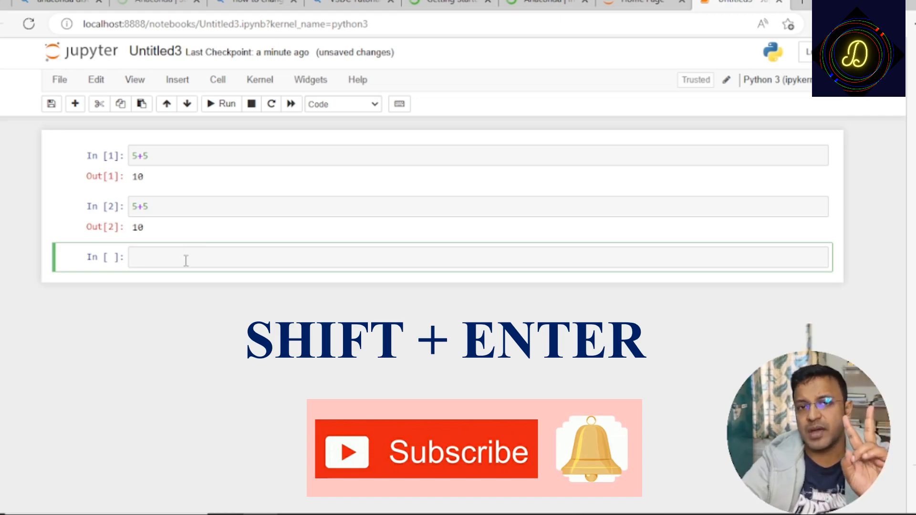
{"action": "left_click", "coordinate": [172, 207]}
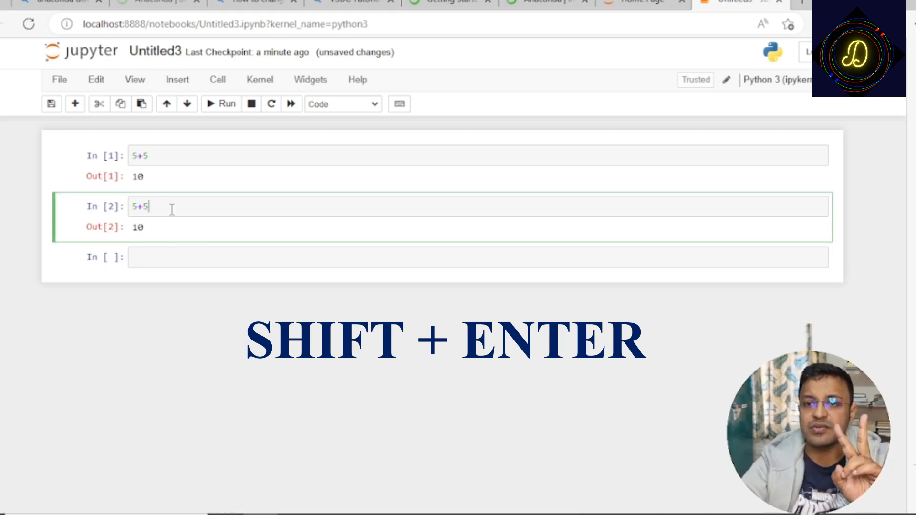
{"action": "left_click_drag", "start_coordinate": [171, 206], "coordinate": [129, 210]}
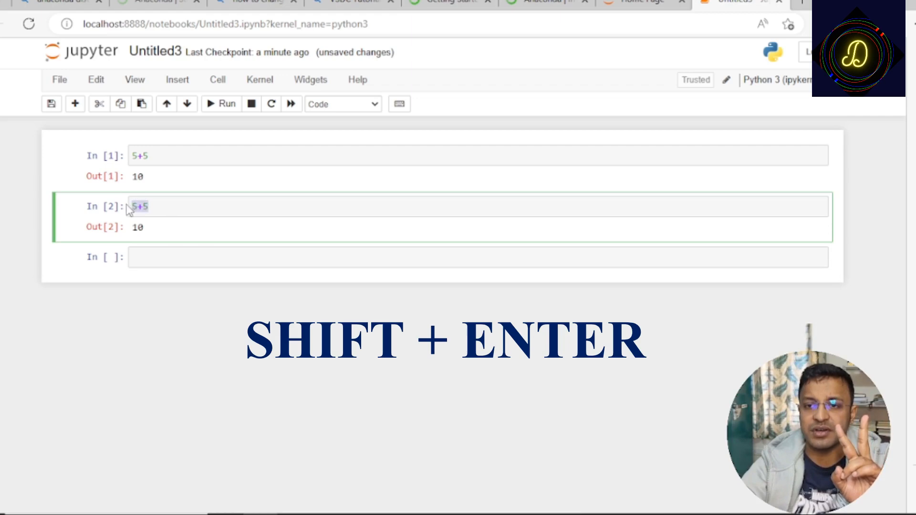
- Enter 5+5 in the third cell and run it in place without adding another cell
{"action": "left_click", "coordinate": [146, 259]}
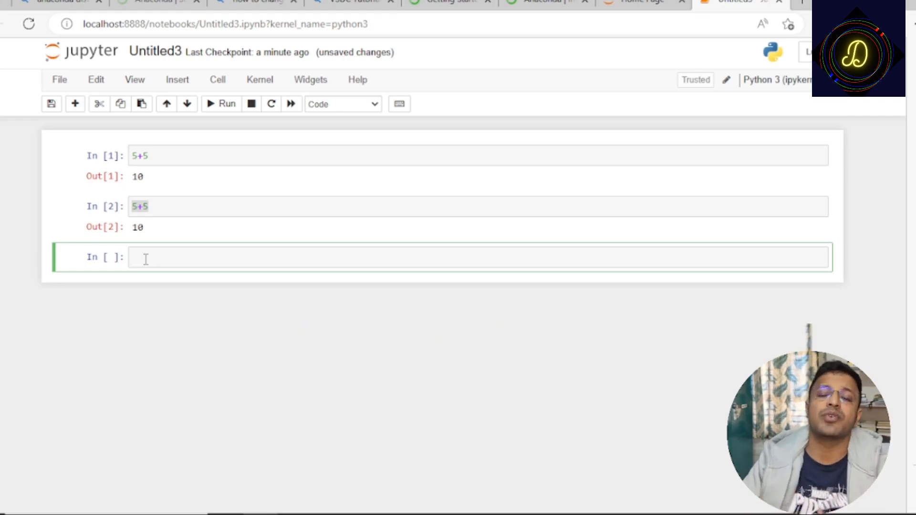
{"action": "type", "text": "5+"}
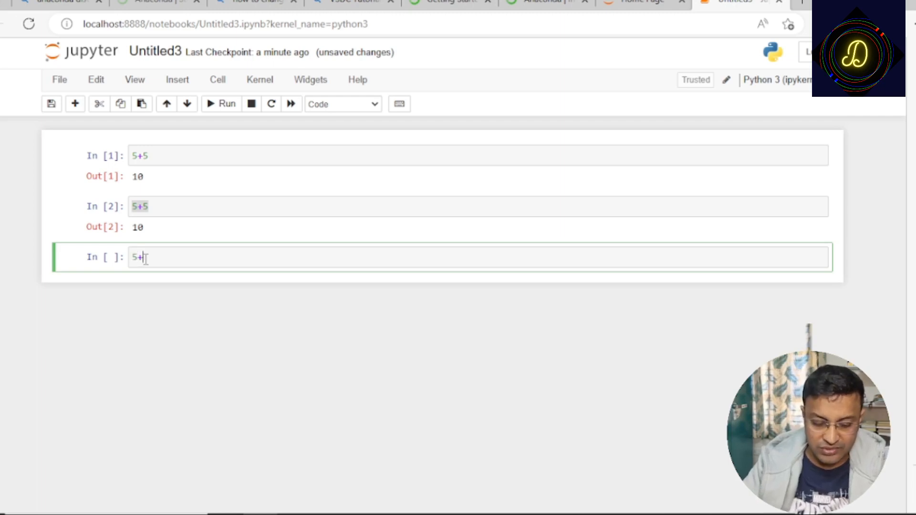
{"action": "type", "text": "5"}
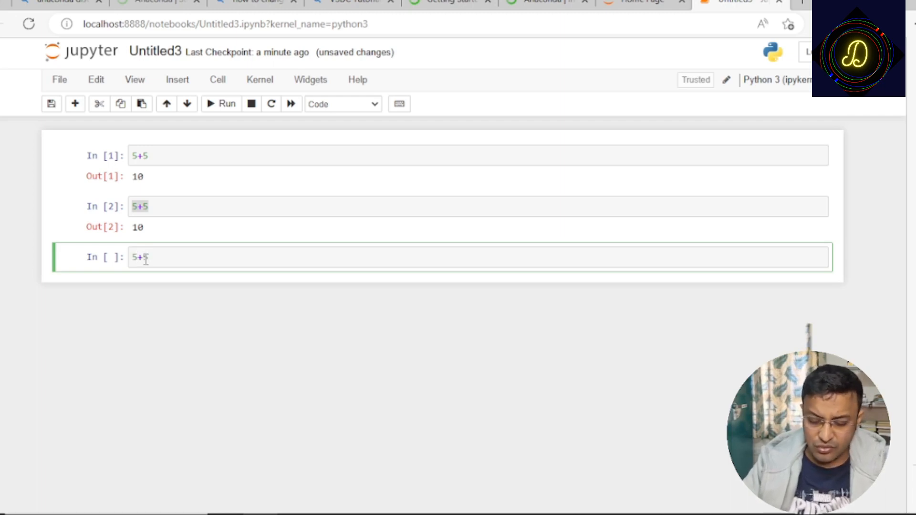
{"action": "key", "text": "ctrl+Return"}
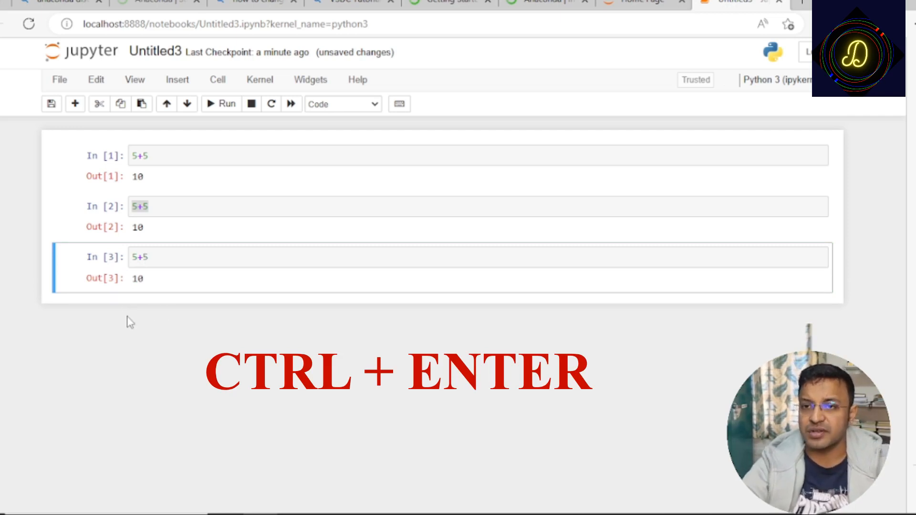
- Open the notebook's command mode shortcut editor and look through the listed commands and their shortcuts
{"action": "left_click", "coordinate": [173, 261]}
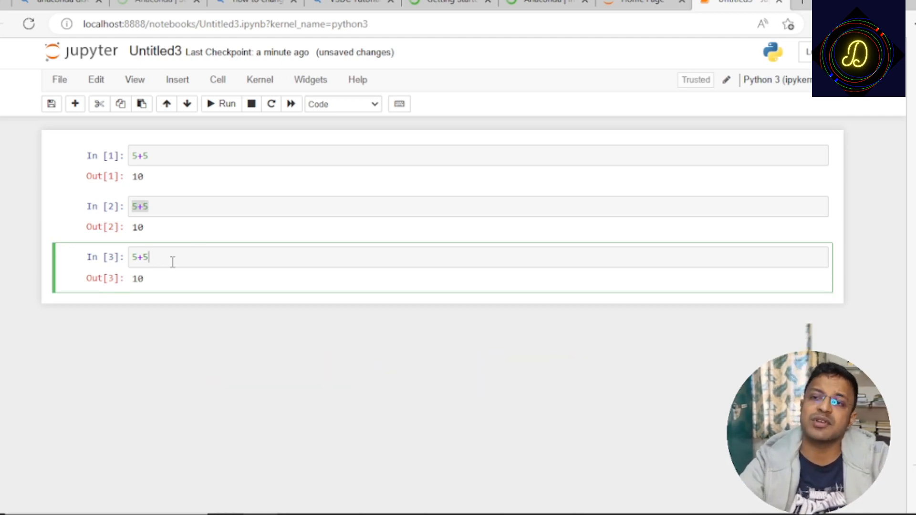
{"action": "left_click", "coordinate": [359, 87]}
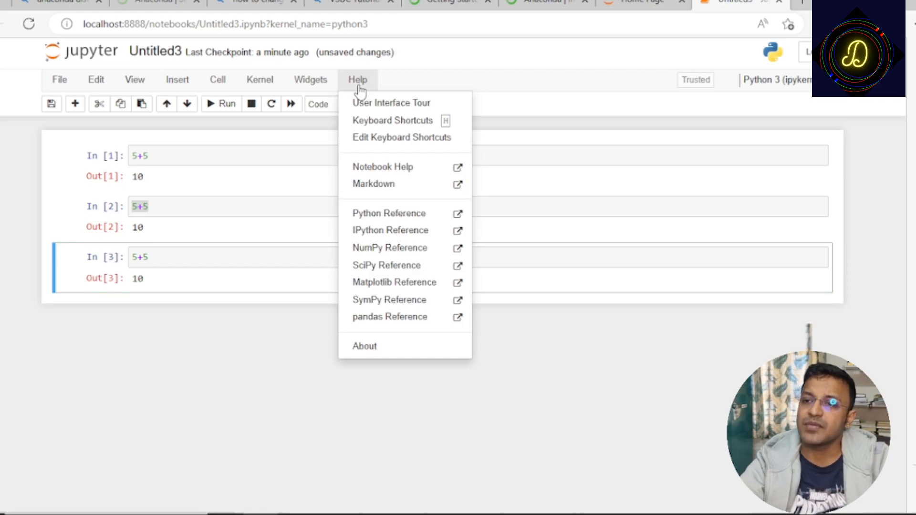
{"action": "left_click", "coordinate": [367, 138]}
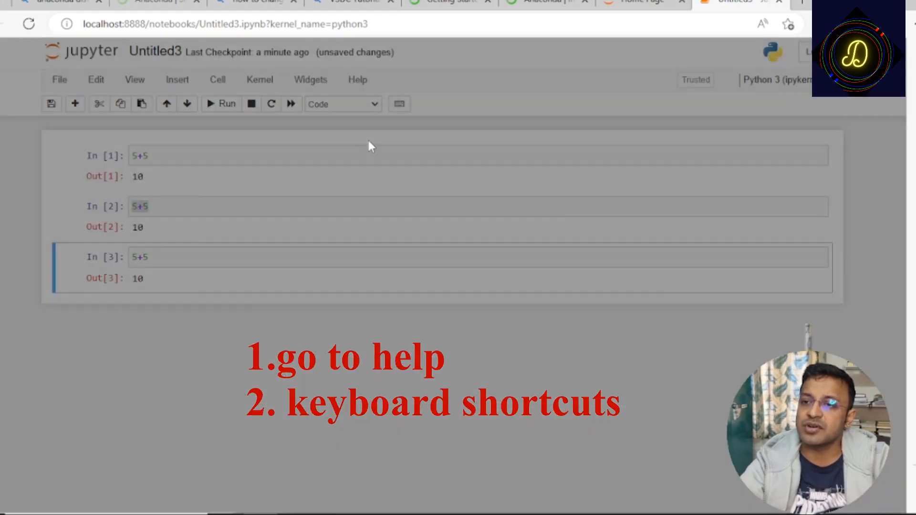
{"action": "scroll", "coordinate": [406, 269], "scroll_direction": "down", "scroll_amount": 1}
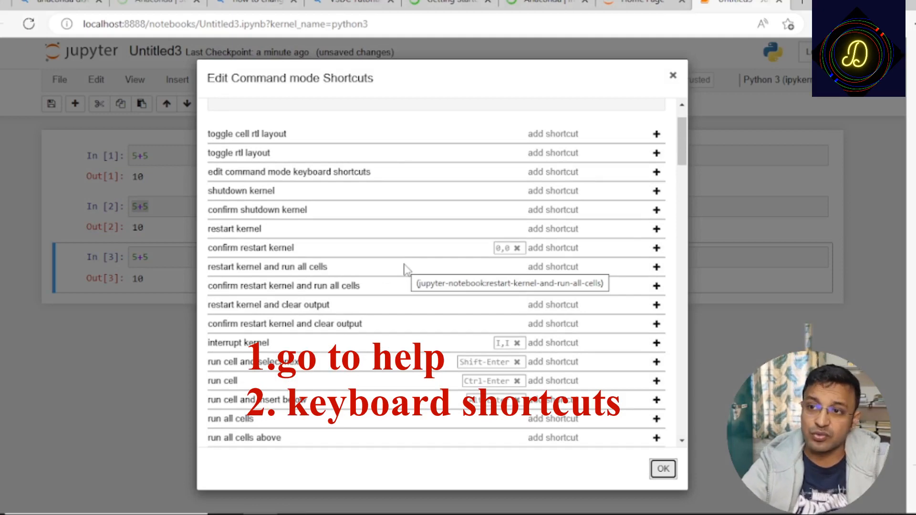
{"action": "scroll", "coordinate": [406, 268], "scroll_direction": "down", "scroll_amount": 3}
{"action": "scroll", "coordinate": [406, 269], "scroll_direction": "up", "scroll_amount": 4}
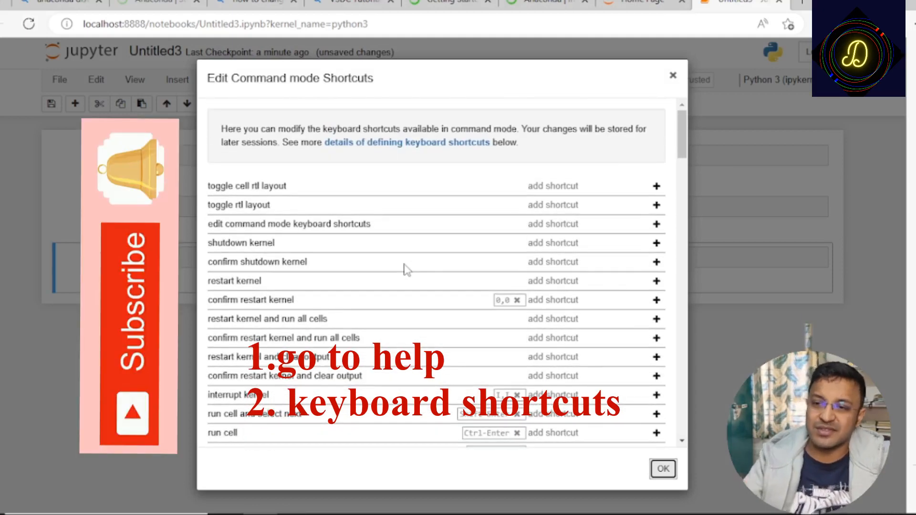